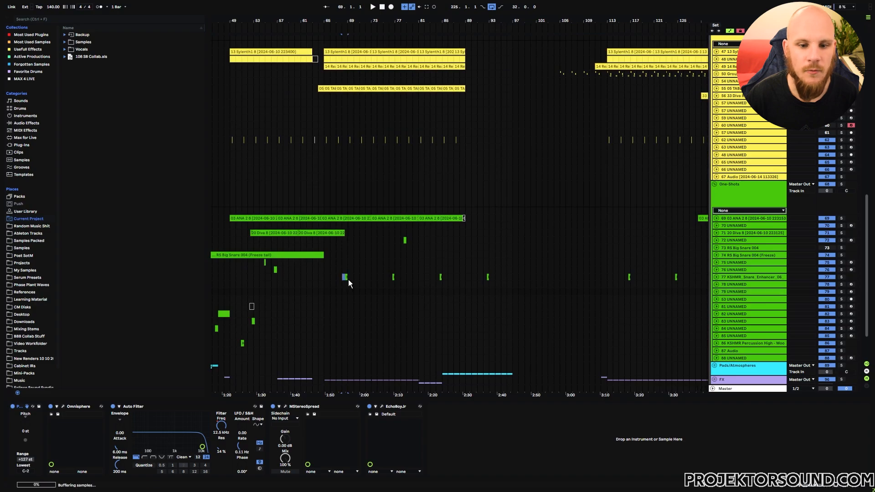
Mark the six bars following the KSHMR Snare Enhancer hit on track 77, from bar 69 to bar 75.
{"action": "left_click_drag", "start_coordinate": [348, 278], "coordinate": [380, 280]}
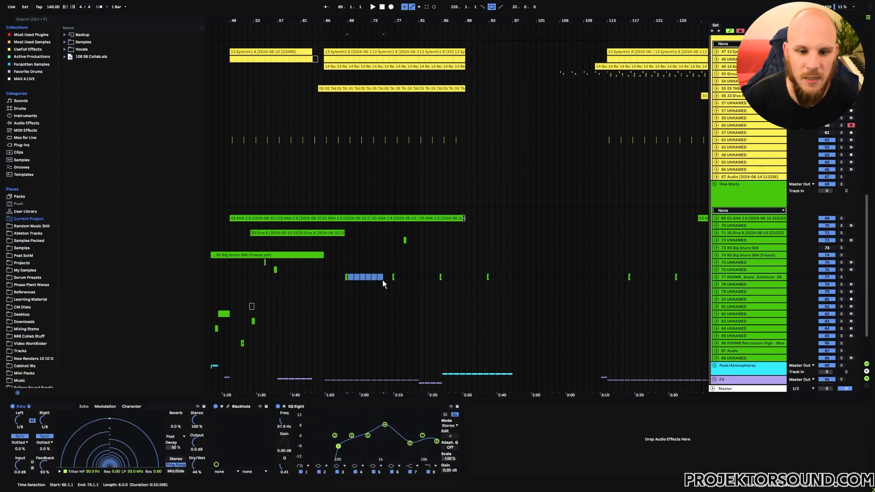
{"action": "left_click", "coordinate": [371, 277]}
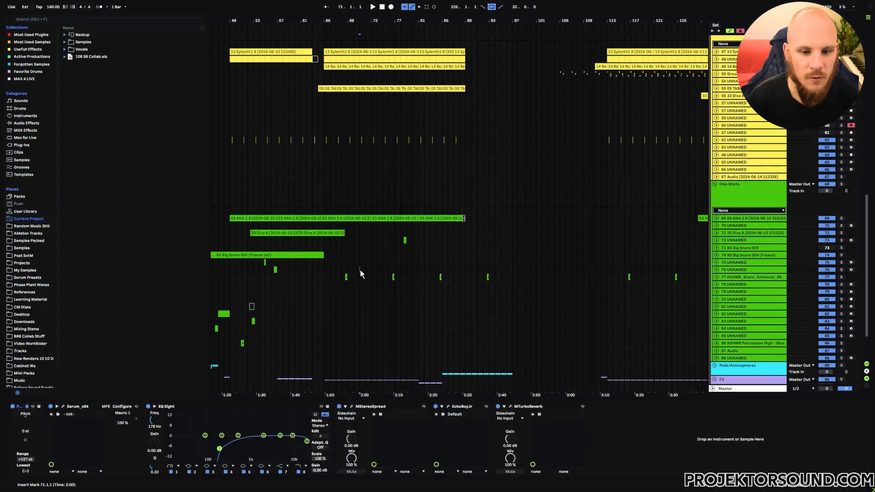
{"action": "left_click_drag", "start_coordinate": [348, 277], "coordinate": [359, 277]}
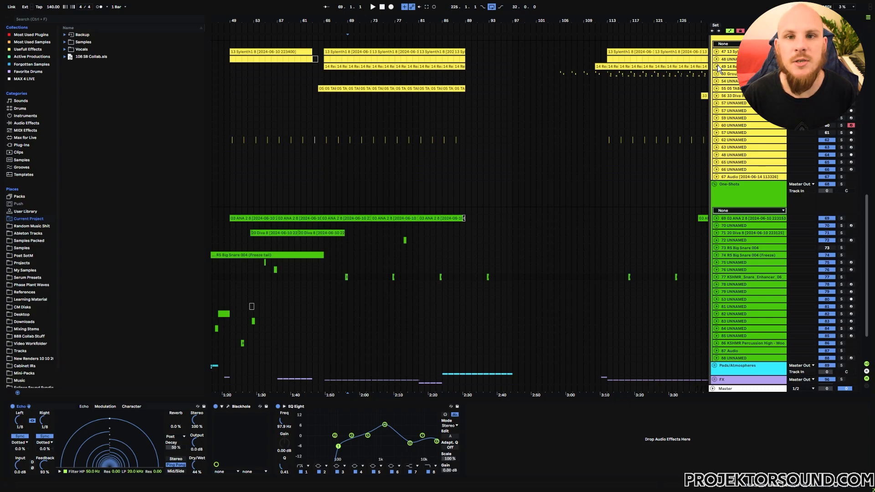
Expand the 14 Reaktor track and mark its first hit from 65.4.3 to 66.2.2, along with the space behind it.
{"action": "left_click", "coordinate": [717, 67]}
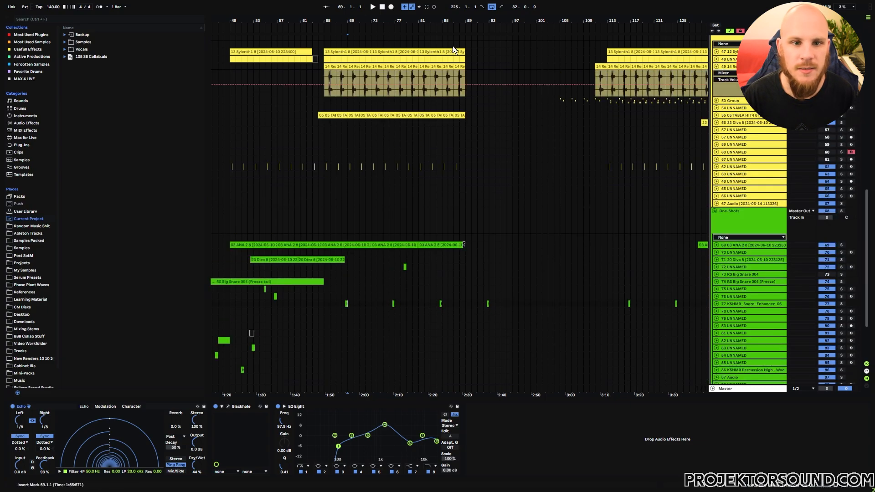
{"action": "left_click_drag", "start_coordinate": [329, 21], "coordinate": [365, 45]}
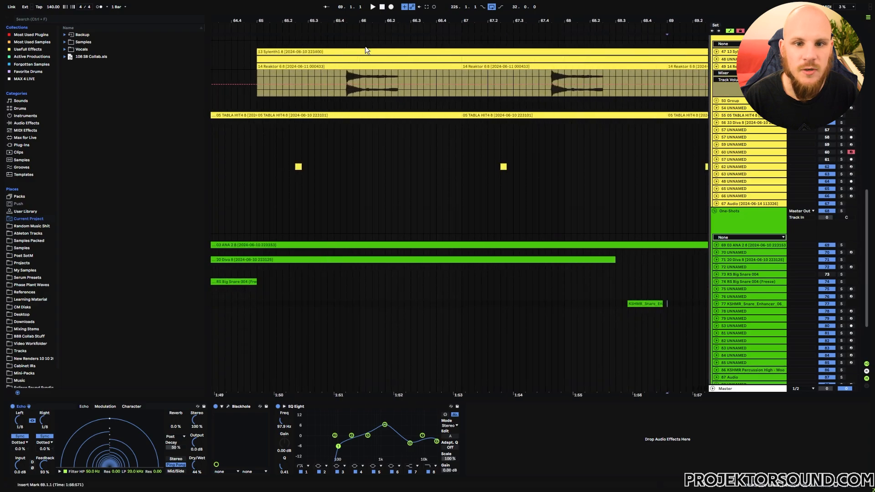
{"action": "left_click", "coordinate": [404, 80]}
{"action": "left_click_drag", "start_coordinate": [346, 80], "coordinate": [390, 79]}
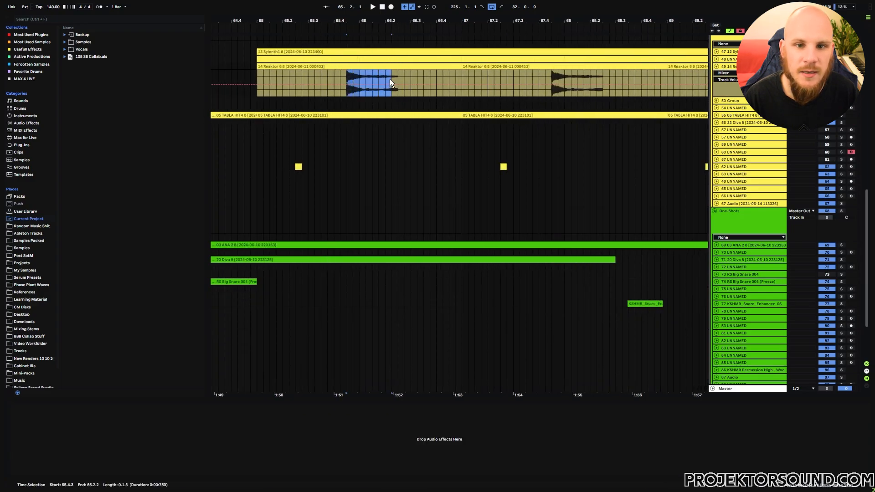
{"action": "left_click", "coordinate": [399, 82]}
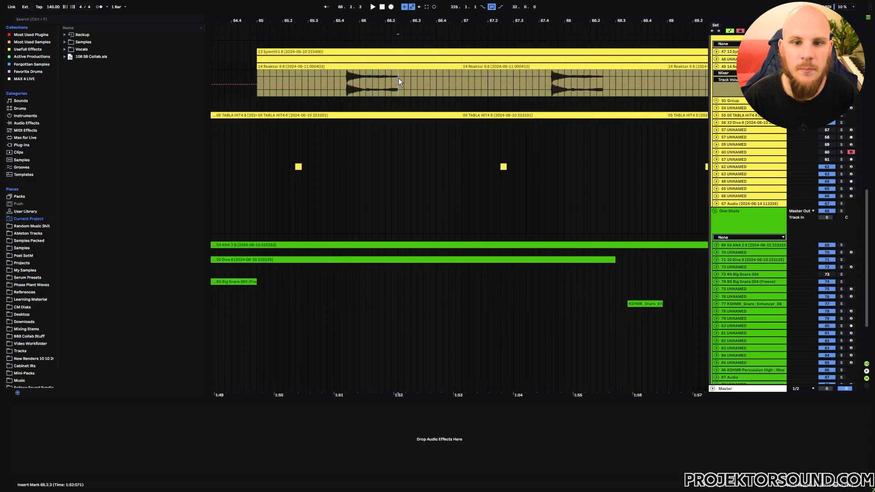
{"action": "left_click_drag", "start_coordinate": [403, 81], "coordinate": [458, 78]}
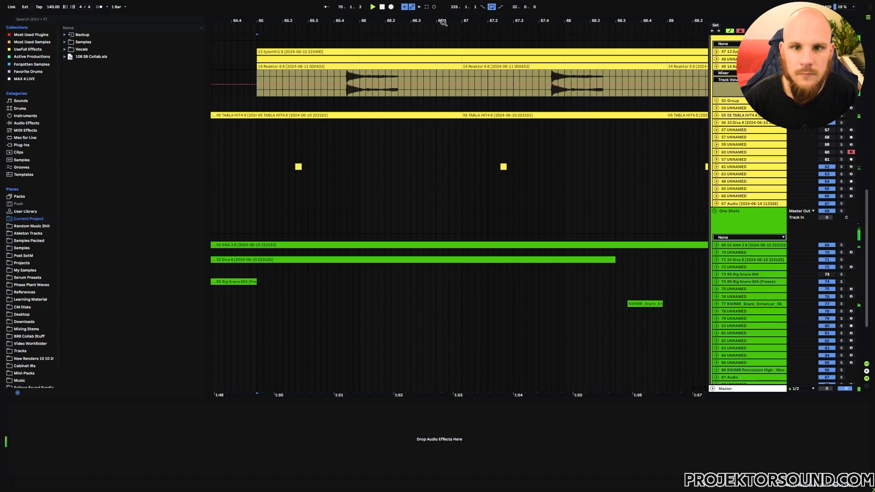
Mark the gap between the first two Reaktor hits, from 66.2.3 to 67.4.3.
{"action": "left_click_drag", "start_coordinate": [443, 21], "coordinate": [384, 7]}
{"action": "left_click", "coordinate": [349, 84]}
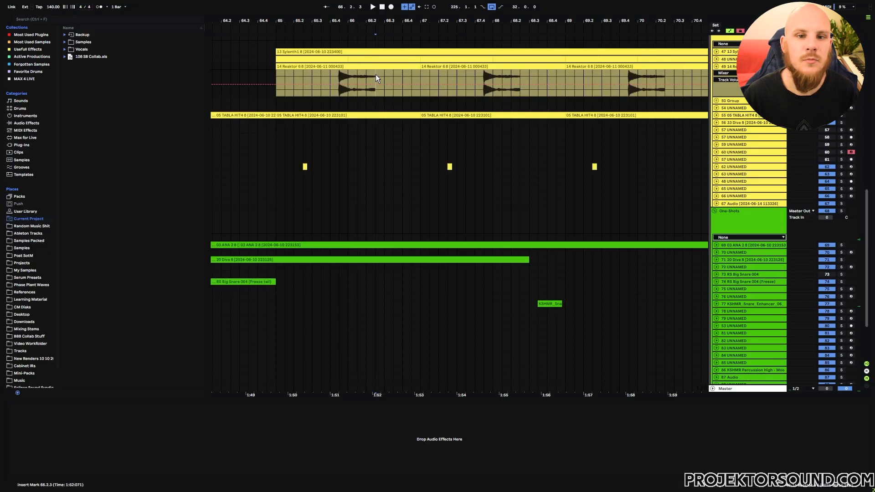
{"action": "left_click_drag", "start_coordinate": [376, 79], "coordinate": [483, 78]}
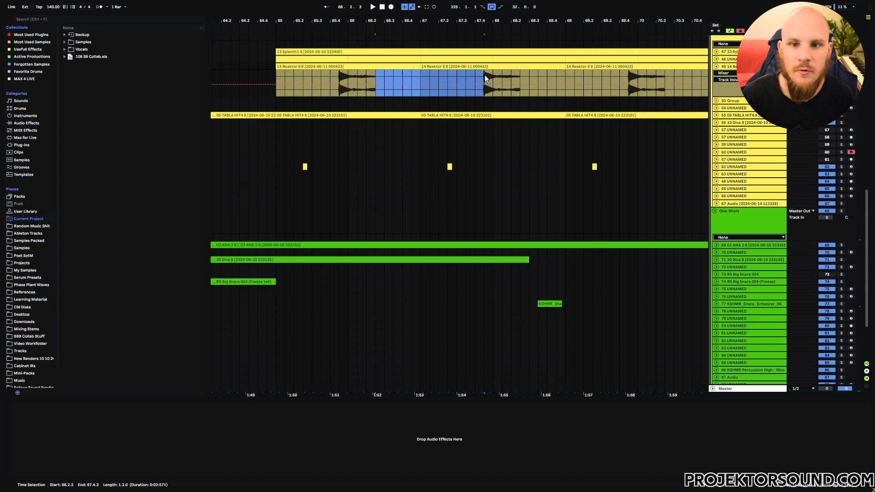
{"action": "left_click", "coordinate": [483, 79]}
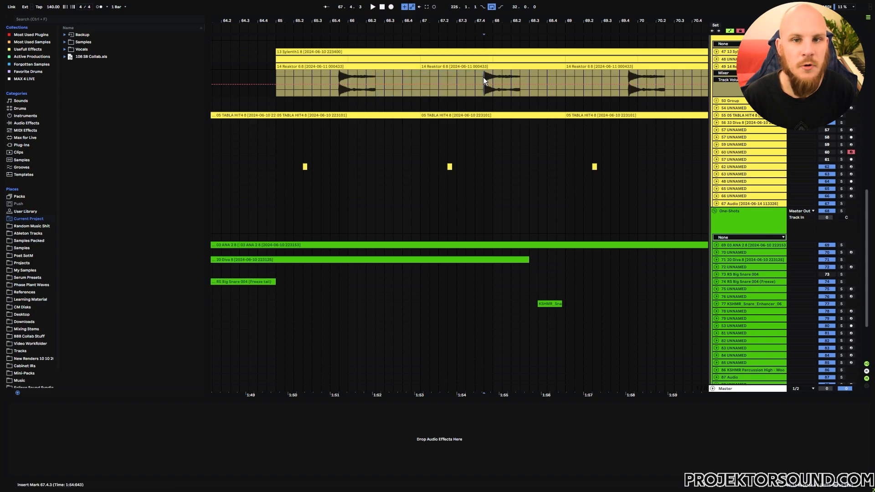
{"action": "left_click_drag", "start_coordinate": [342, 75], "coordinate": [480, 76]}
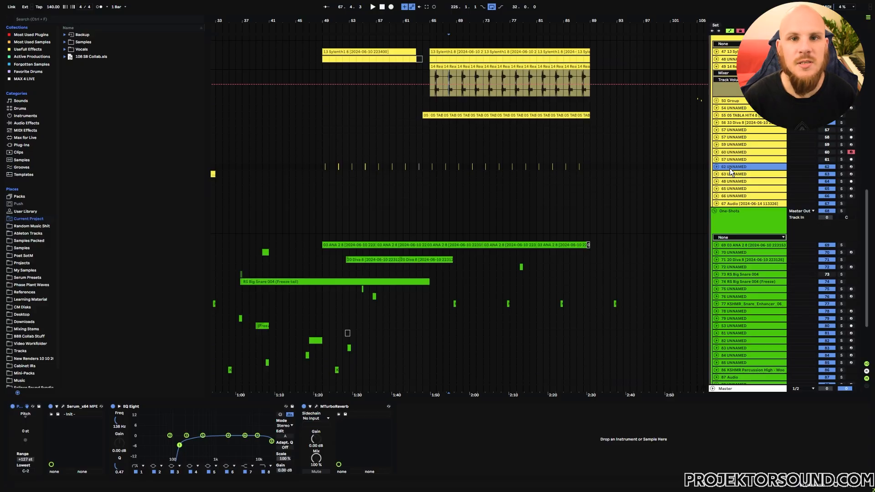
Solo track 62 and listen to its short hits from bar 65.
{"action": "left_click", "coordinate": [841, 167]}
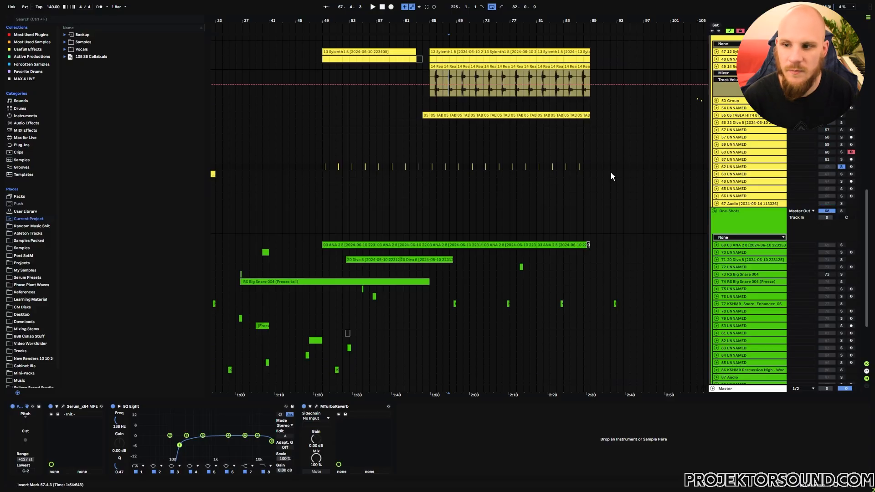
{"action": "left_click", "coordinate": [427, 167]}
{"action": "key", "text": "space"}
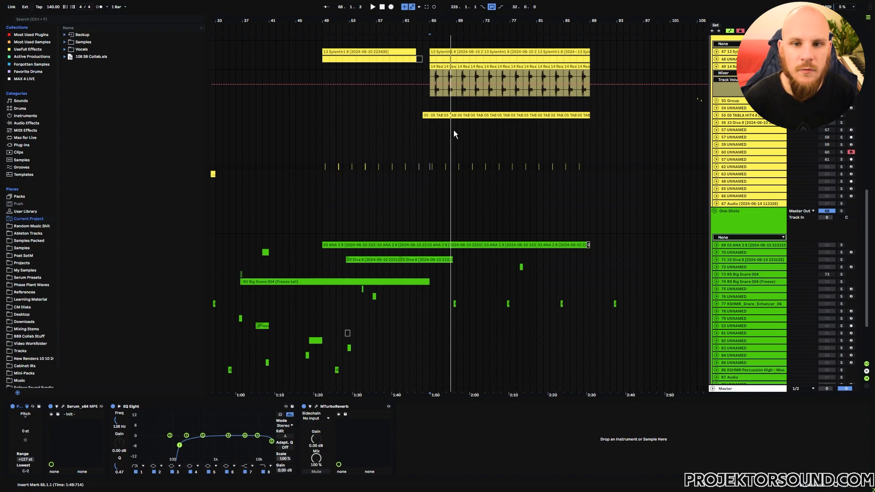
{"action": "key", "text": "space"}
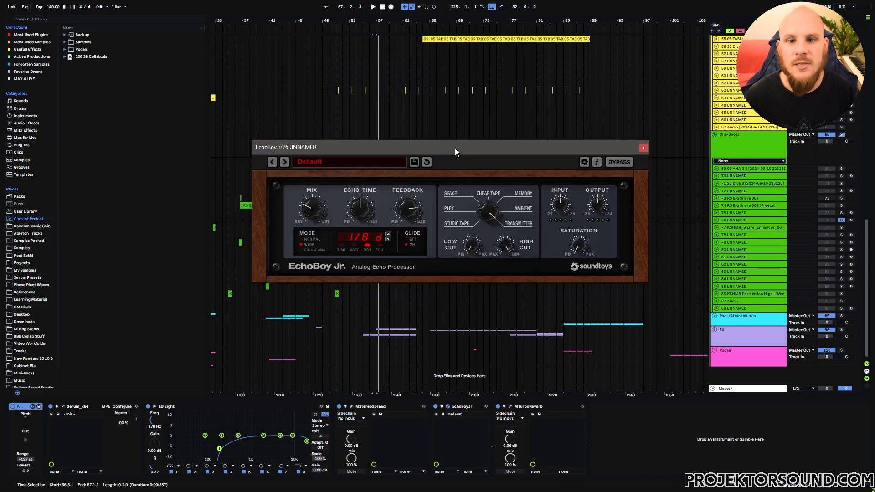
Listen to the track 76 hit with EchoBoy Jr.'s current echo style, and compare it with the Memory style.
{"action": "key", "text": "space"}
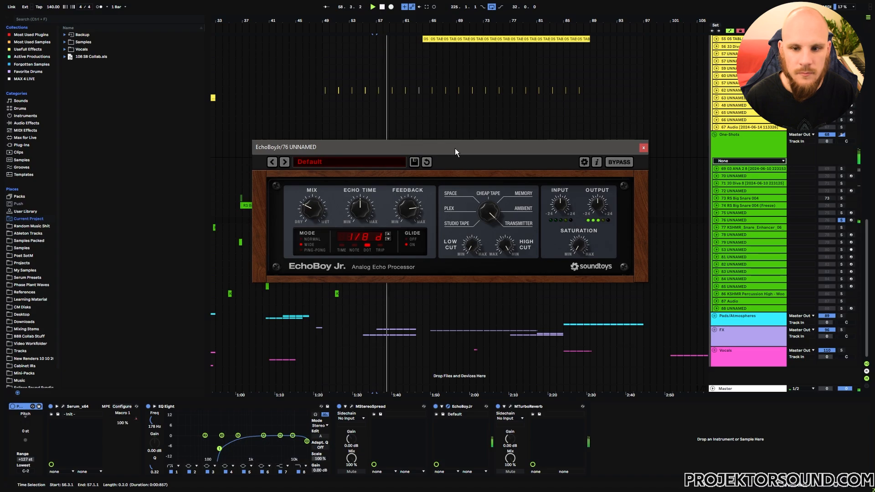
{"action": "key", "text": "space"}
{"action": "left_click", "coordinate": [523, 193]}
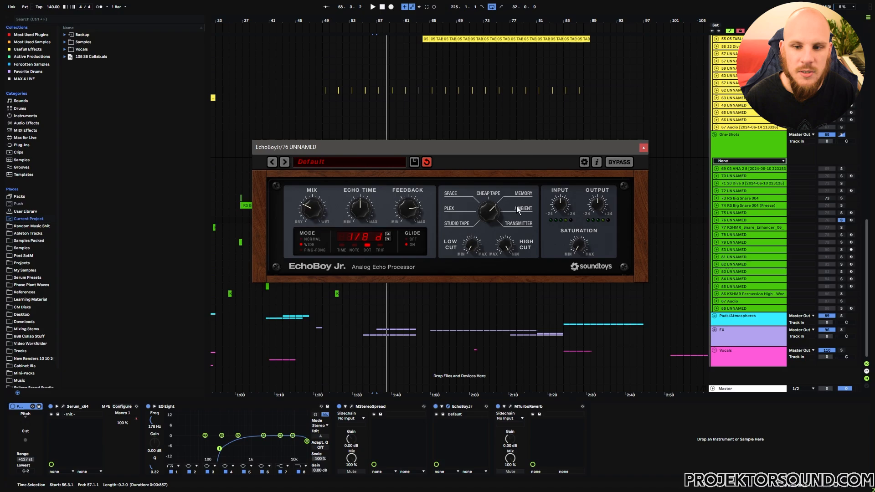
{"action": "key", "text": "space"}
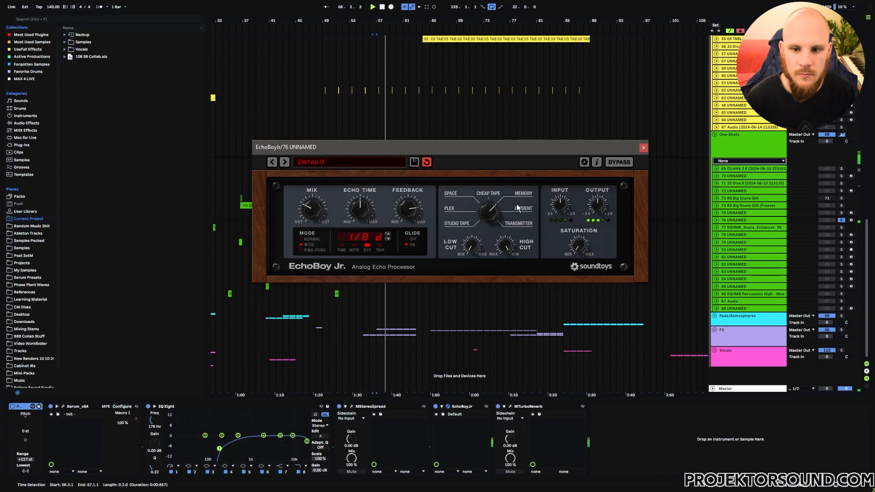
{"action": "key", "text": "space"}
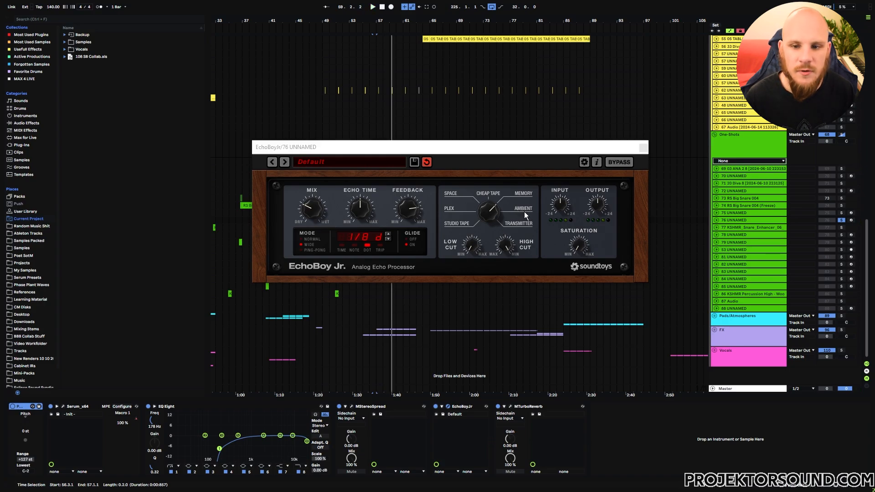
Audition EchoBoy Jr.'s Ambient style on track 76, restore the Transmitter style and close the plugin window.
{"action": "left_click", "coordinate": [493, 211]}
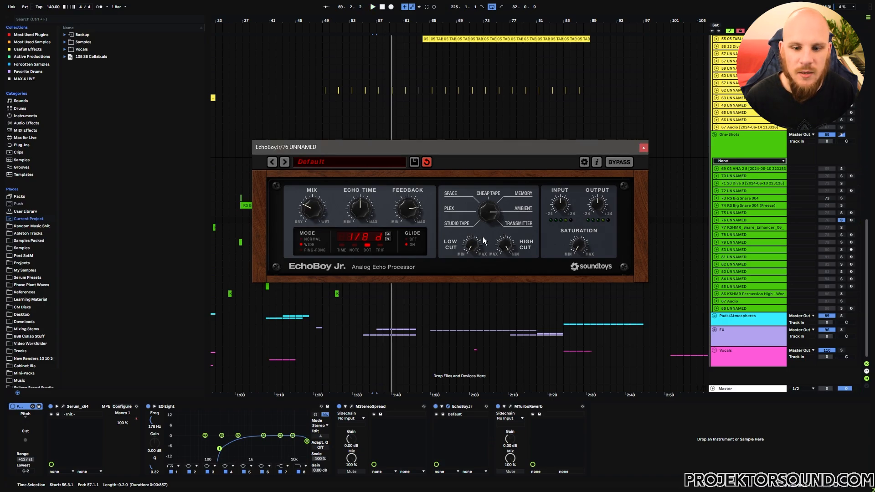
{"action": "key", "text": "space"}
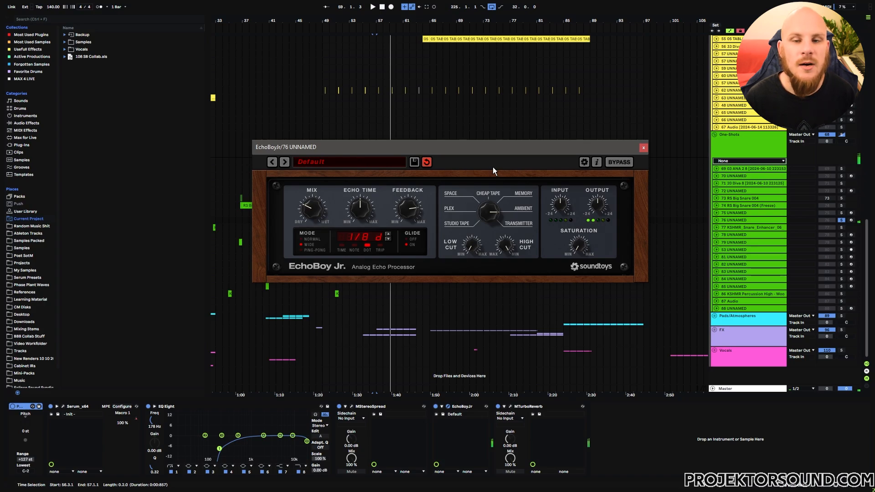
{"action": "left_click", "coordinate": [514, 224]}
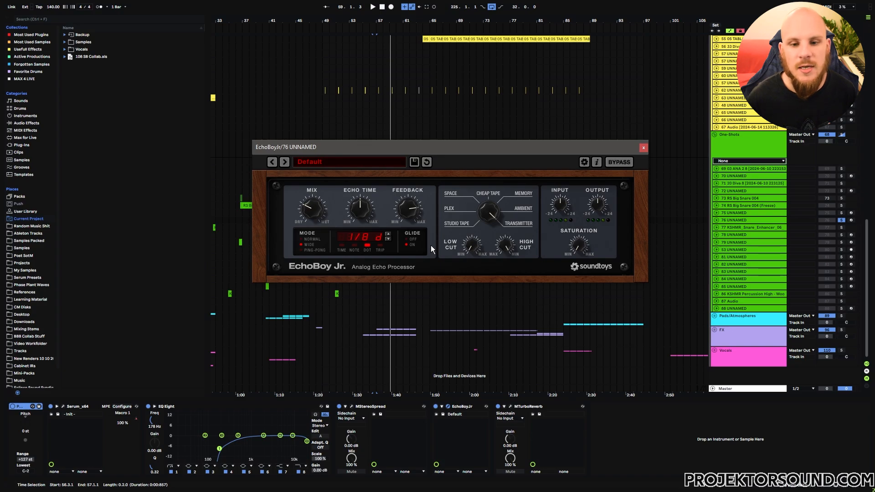
{"action": "left_click", "coordinate": [642, 148]}
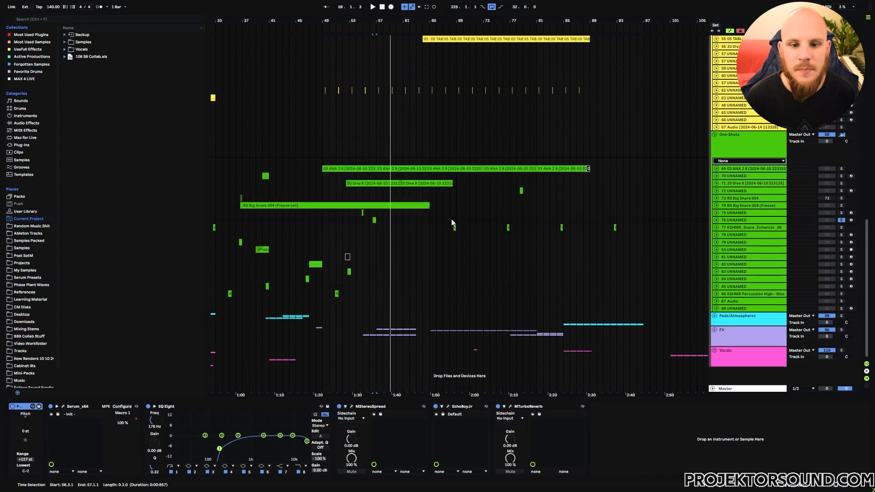
Expand track 76, select its clip from 56.3.1 to 57.1.1 and listen to the hit with its echo tail.
{"action": "left_click_drag", "start_coordinate": [381, 222], "coordinate": [428, 218]}
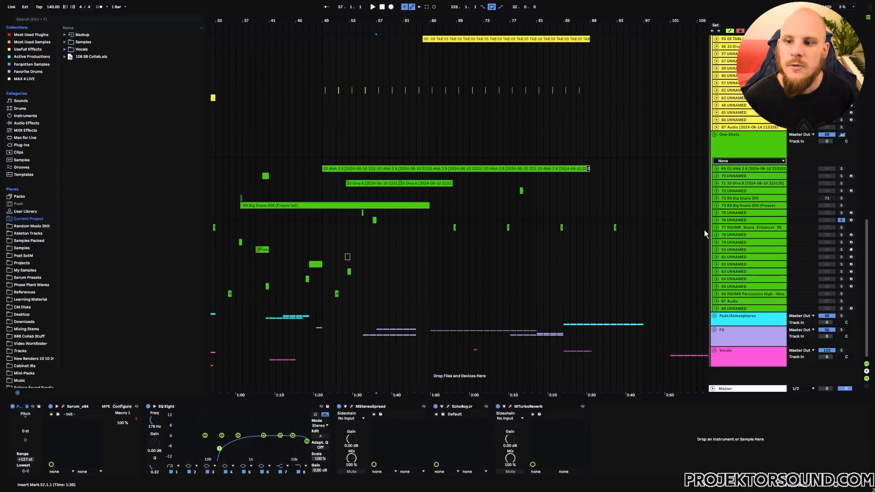
{"action": "left_click", "coordinate": [715, 220]}
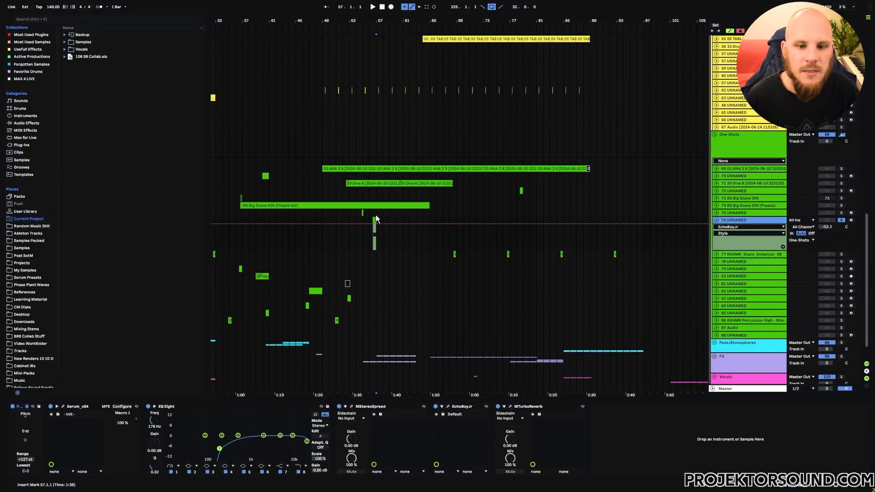
{"action": "left_click_drag", "start_coordinate": [377, 219], "coordinate": [371, 219]}
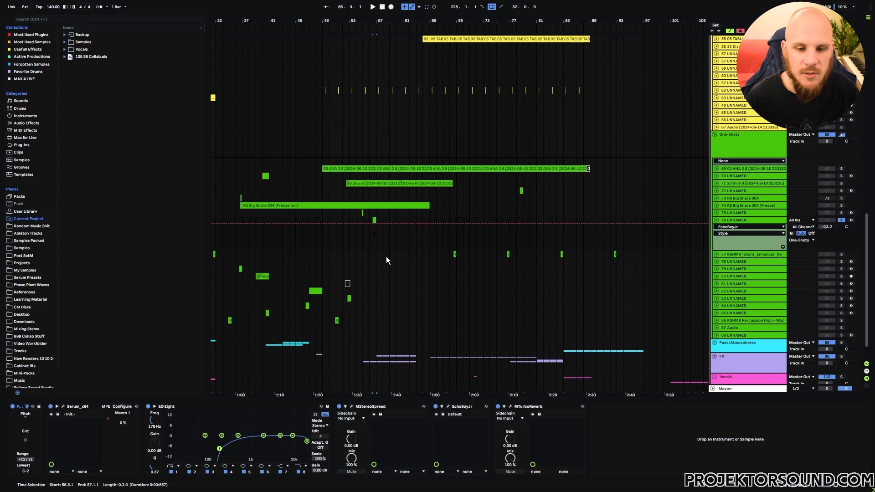
{"action": "key", "text": "space"}
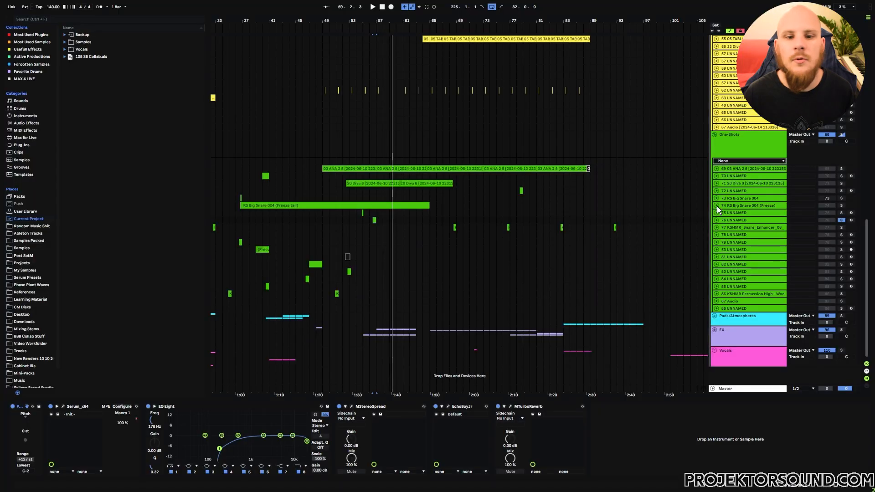
Expand the RS Big Snare 004 (Freeze) track and mark its long tail up to bar 49.
{"action": "left_click", "coordinate": [729, 206]}
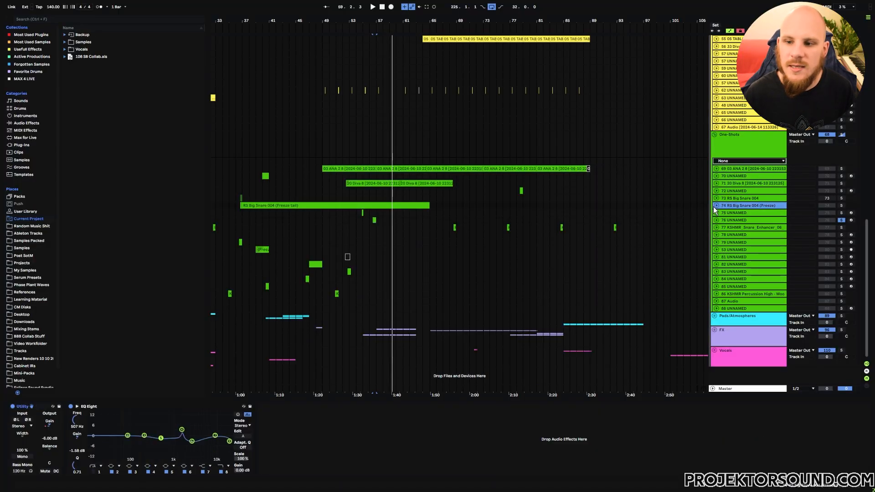
{"action": "left_click", "coordinate": [716, 205]}
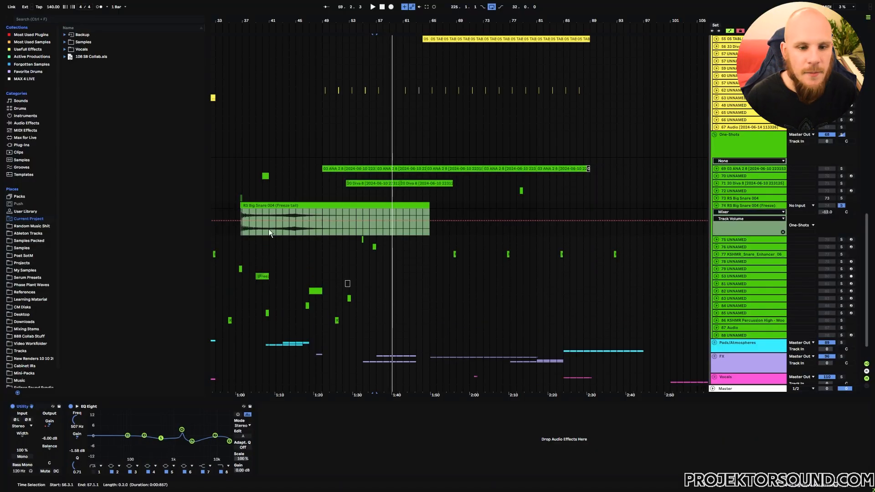
{"action": "left_click_drag", "start_coordinate": [238, 20], "coordinate": [238, 63]}
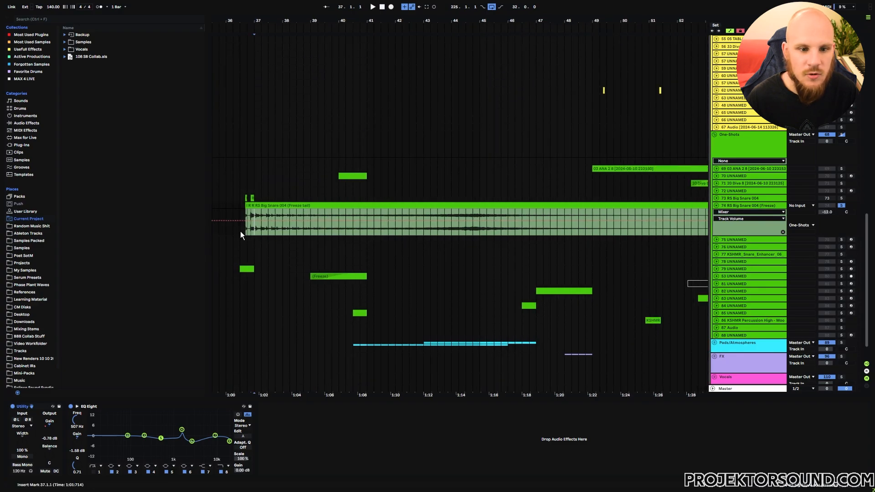
{"action": "left_click_drag", "start_coordinate": [239, 231], "coordinate": [583, 233]}
{"action": "left_click", "coordinate": [594, 232]}
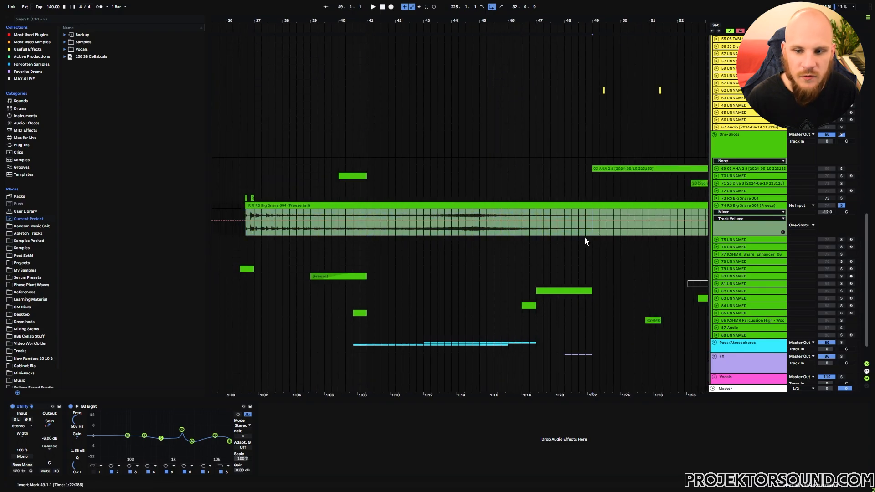
Listen to the frozen snare from its start and mark sections of its tail, including 41.1.1 to 41.4.1.
{"action": "left_click", "coordinate": [252, 231]}
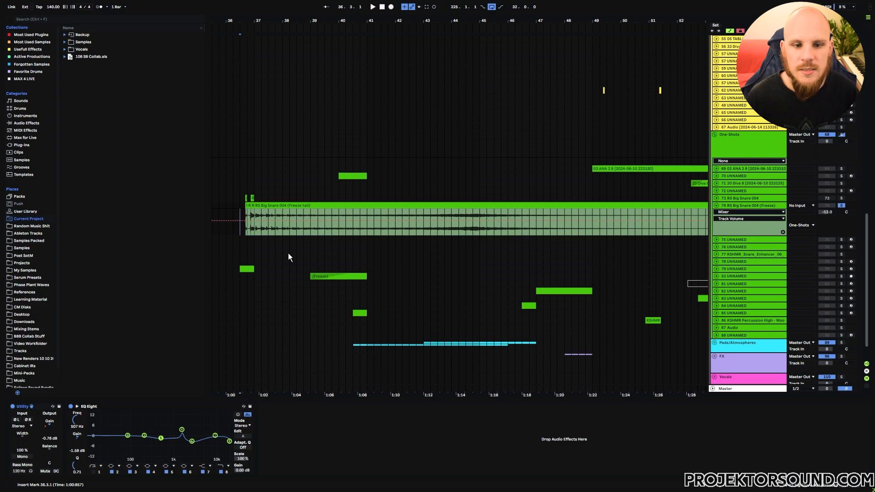
{"action": "key", "text": "space"}
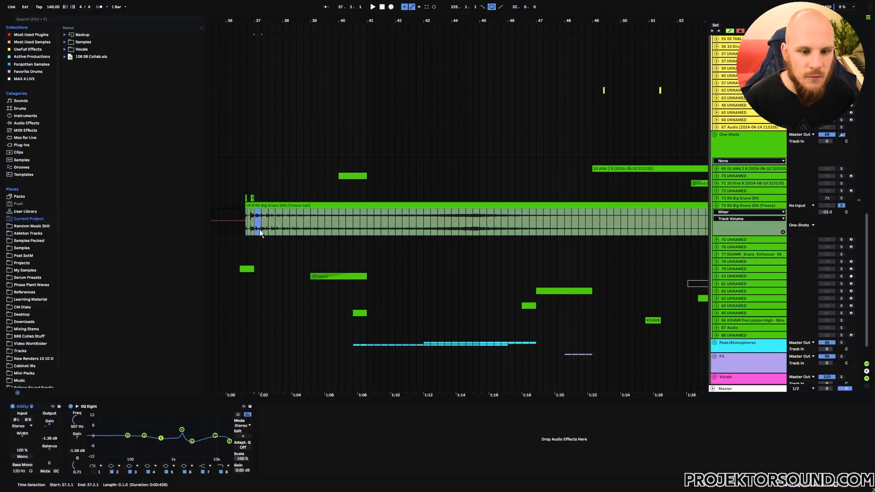
{"action": "left_click_drag", "start_coordinate": [368, 230], "coordinate": [395, 229]}
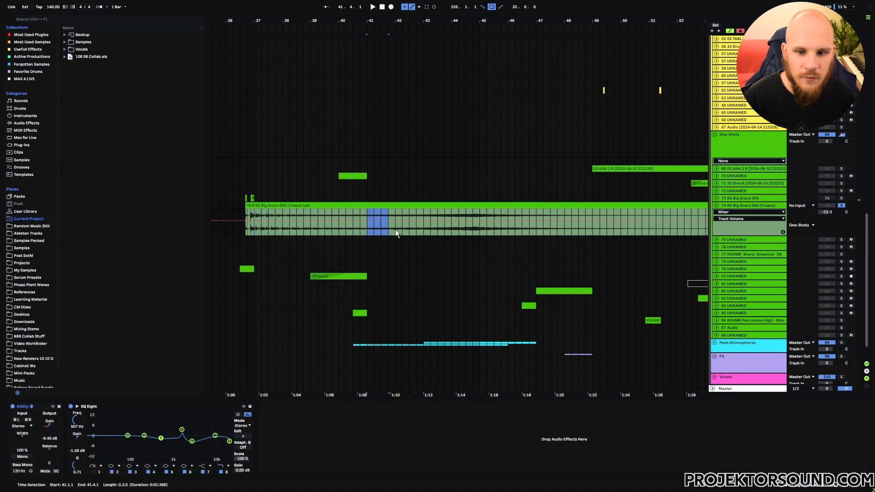
{"action": "left_click_drag", "start_coordinate": [481, 230], "coordinate": [493, 231]}
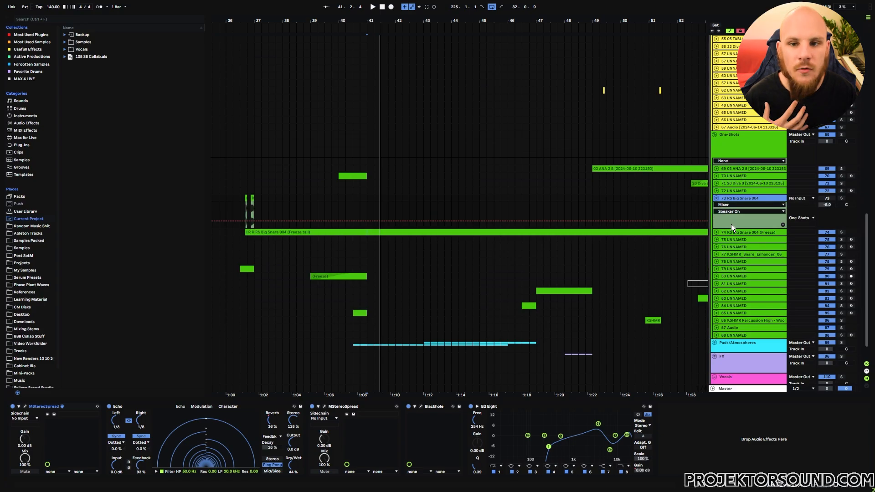
Show the automation lanes of RS Big Snare 004 and mark the echo repeats in the frozen track from 36.4.3 to 38.1.1.
{"action": "left_click", "coordinate": [783, 225]}
{"action": "left_click", "coordinate": [479, 242]}
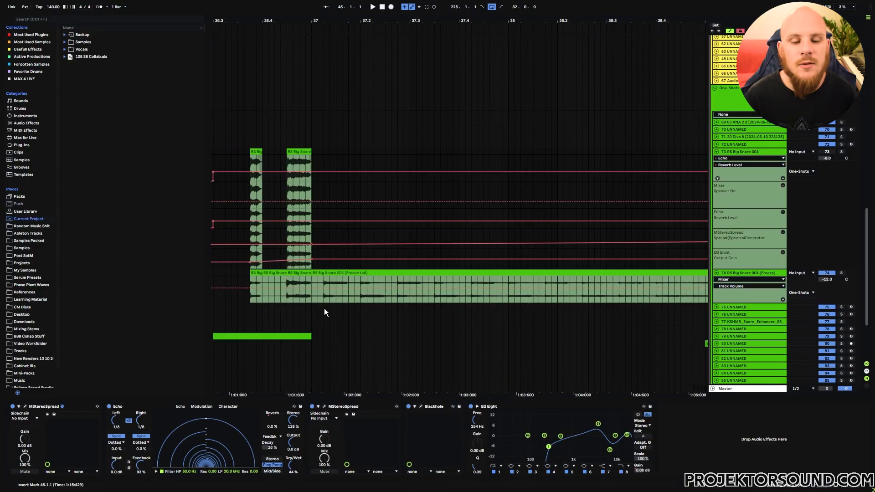
{"action": "left_click_drag", "start_coordinate": [287, 294], "coordinate": [312, 295]}
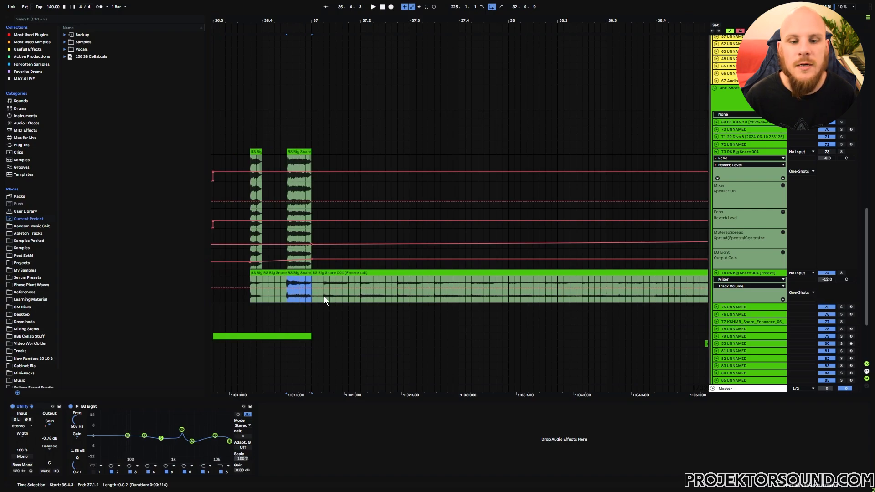
{"action": "left_click_drag", "start_coordinate": [324, 297], "coordinate": [339, 296]}
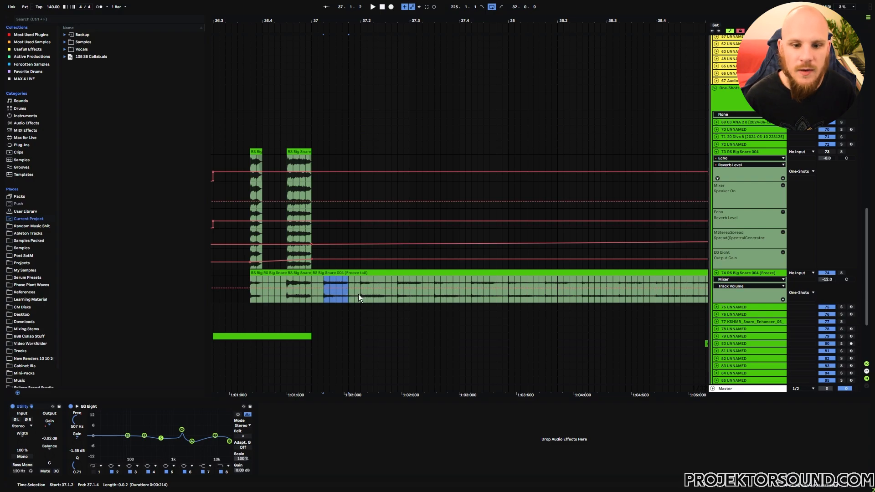
{"action": "left_click_drag", "start_coordinate": [359, 294], "coordinate": [414, 294]}
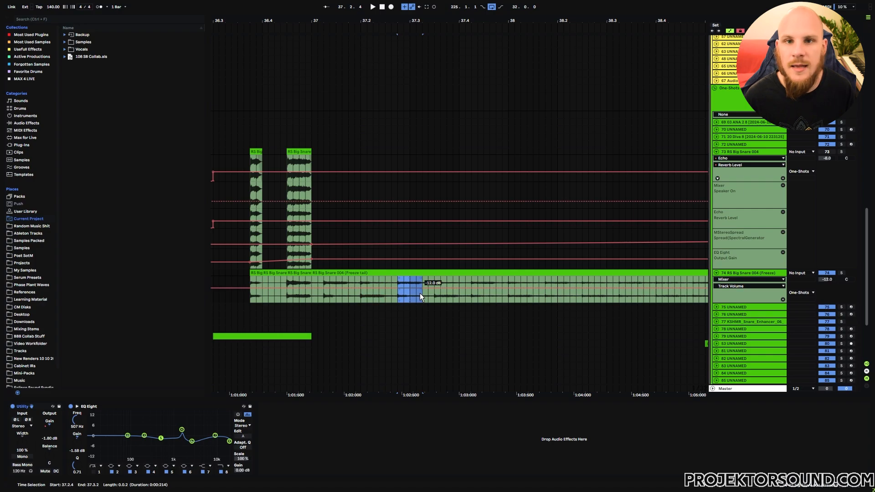
{"action": "left_click", "coordinate": [434, 296]}
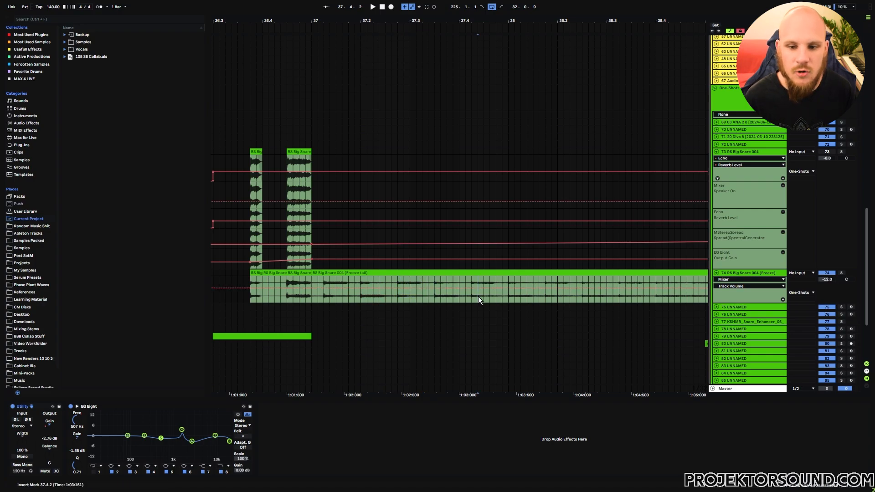
{"action": "left_click", "coordinate": [478, 296]}
{"action": "left_click", "coordinate": [511, 294]}
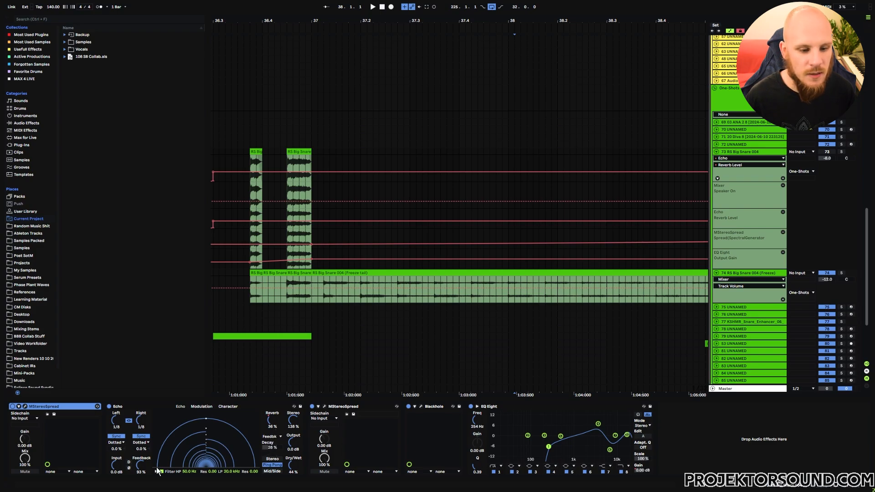
Mark the frozen snare's tail from 41.1.1 to 44.1.1 and the point at 45.1.1 where the automation changes.
{"action": "left_click_drag", "start_coordinate": [335, 270], "coordinate": [313, 183]}
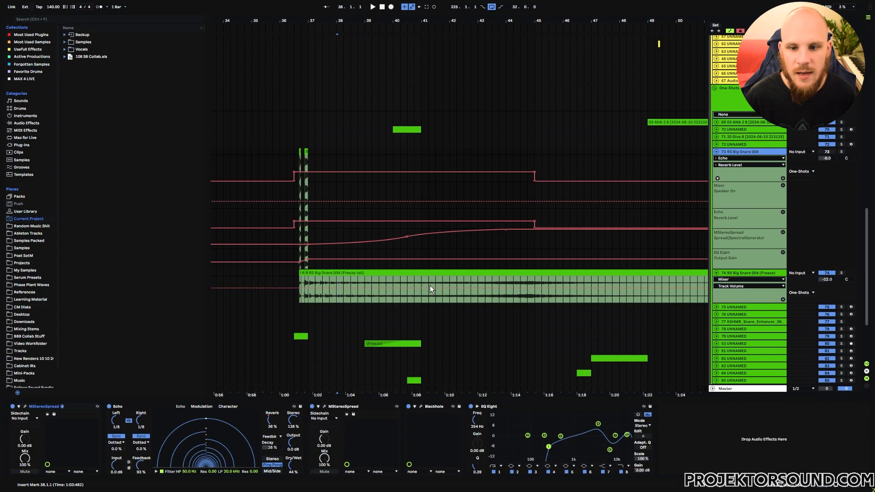
{"action": "left_click_drag", "start_coordinate": [499, 285], "coordinate": [422, 284]}
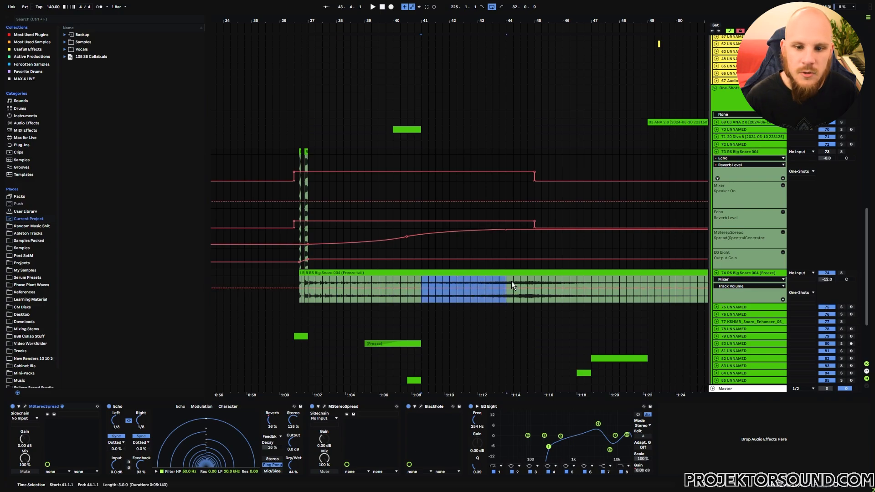
{"action": "left_click", "coordinate": [534, 280]}
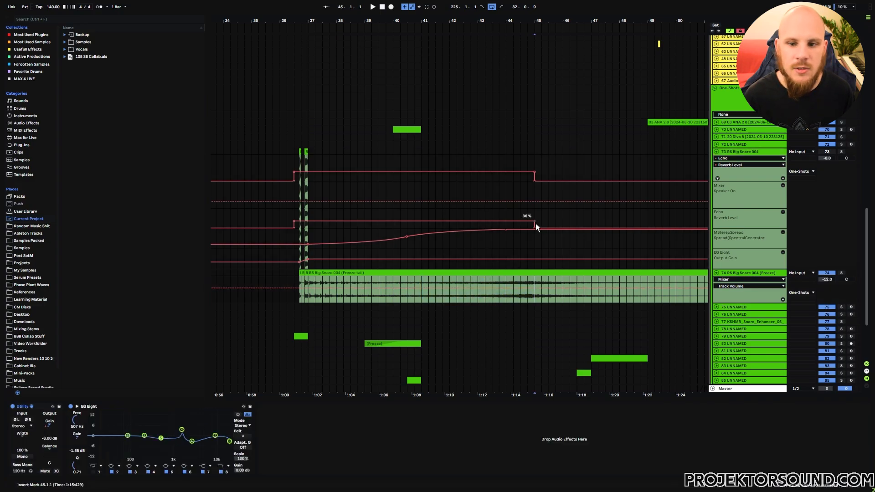
Point out Blackhole, Echo and the second MStereoSpread on RS Big Snare 004 and mark the frozen tail from 45.1.1 to 49.1.1.
{"action": "left_click", "coordinate": [739, 151]}
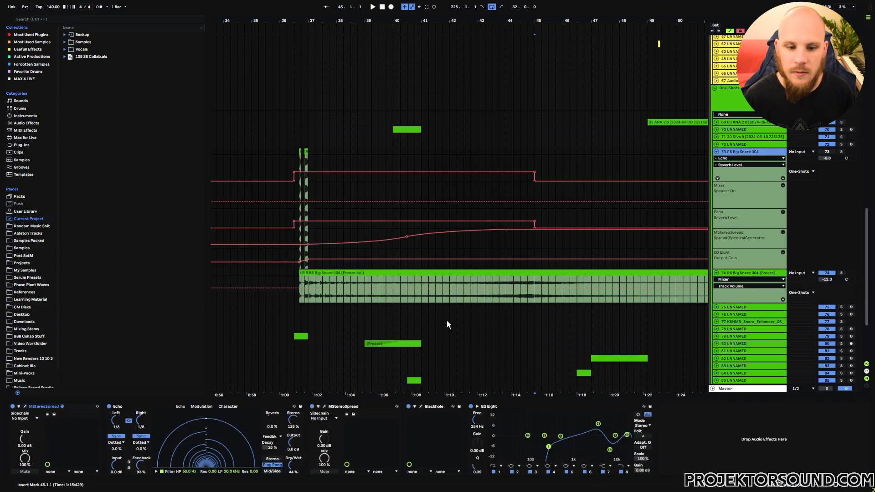
{"action": "left_click", "coordinate": [446, 406]}
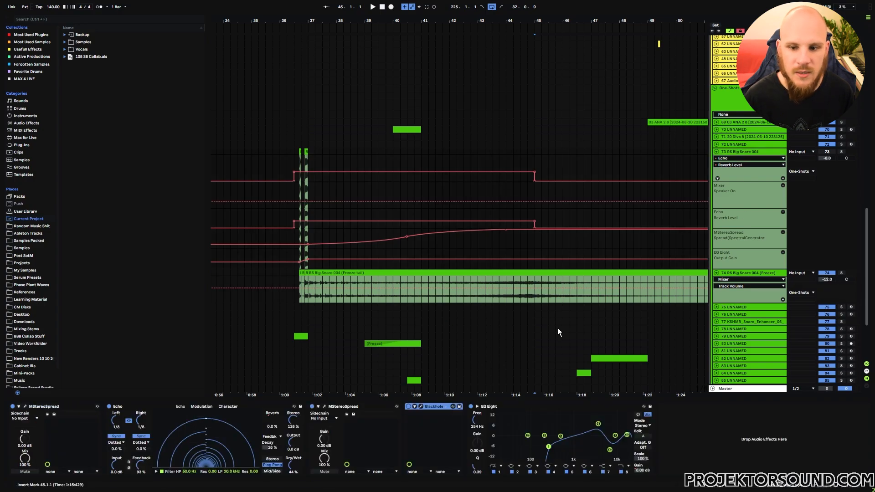
{"action": "left_click_drag", "start_coordinate": [536, 287], "coordinate": [563, 284]}
{"action": "left_click_drag", "start_coordinate": [649, 283], "coordinate": [649, 283]}
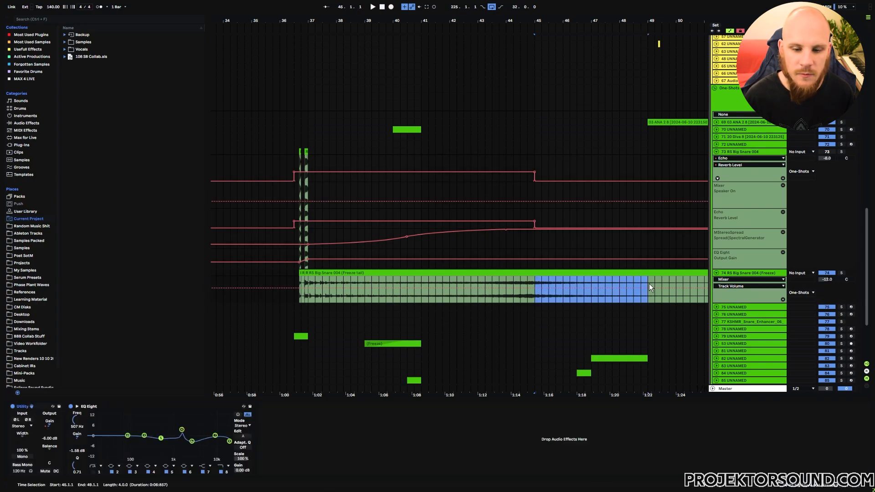
{"action": "left_click", "coordinate": [739, 151]}
{"action": "left_click", "coordinate": [146, 407]}
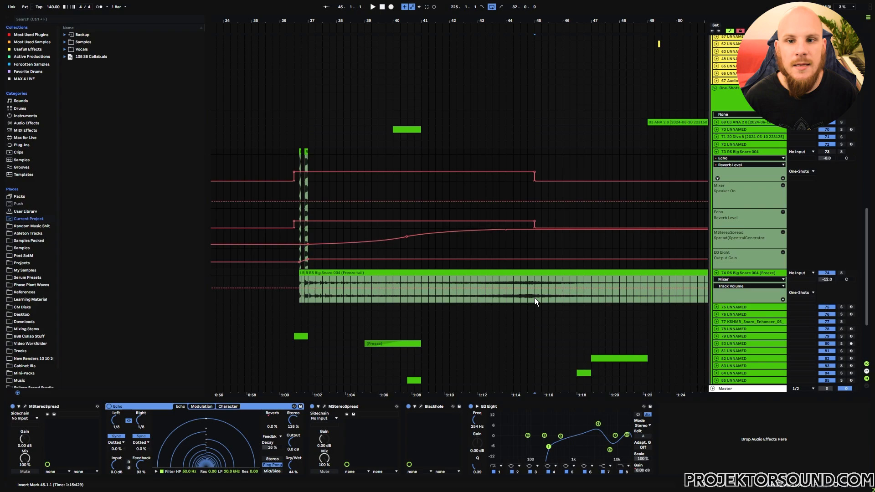
{"action": "left_click_drag", "start_coordinate": [536, 297], "coordinate": [619, 294]}
{"action": "left_click", "coordinate": [369, 439]}
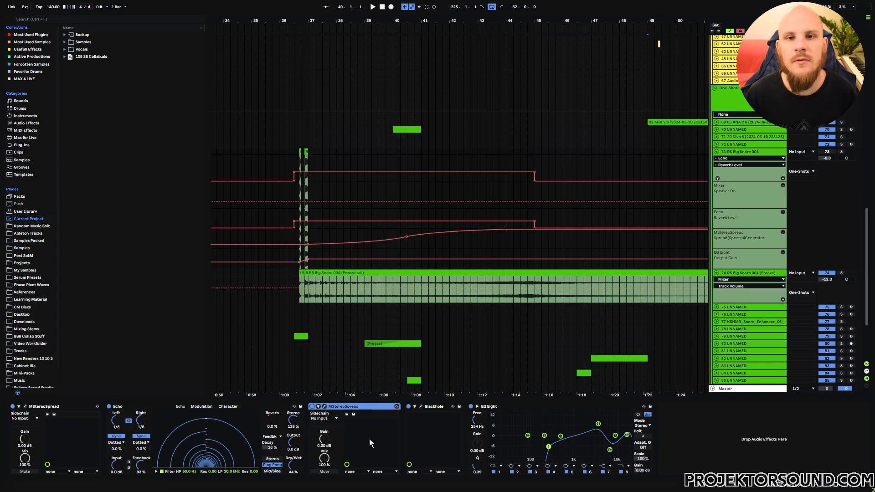
View the Blackhole reverb settings on RS Big Snare 004 and close the plugin window.
{"action": "left_click", "coordinate": [421, 406]}
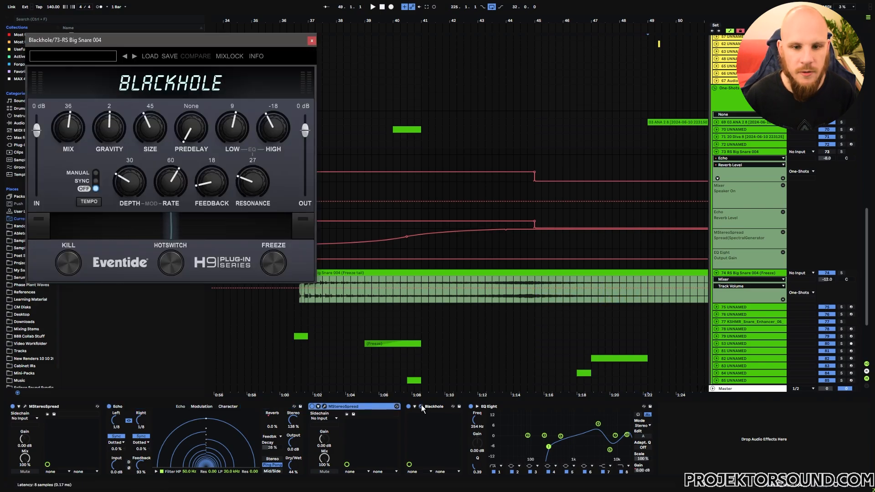
{"action": "left_click_drag", "start_coordinate": [198, 43], "coordinate": [418, 44]}
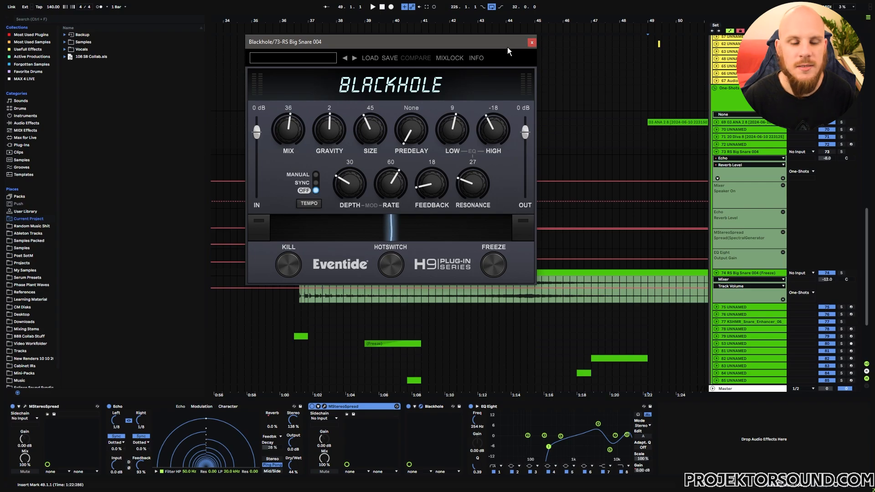
{"action": "left_click", "coordinate": [531, 43]}
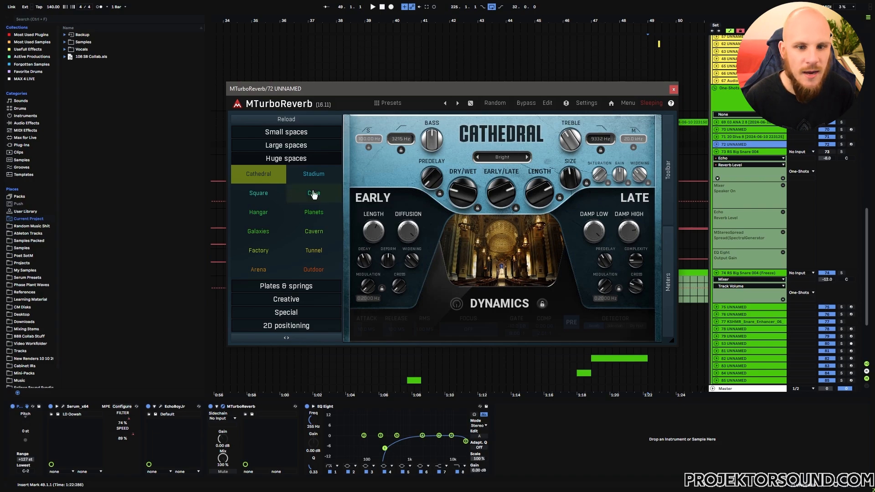
Look through MTurboReverb's large, small and huge space categories and the Cathedral variations on track 72, keeping Bright.
{"action": "left_click", "coordinate": [295, 145]}
{"action": "left_click", "coordinate": [299, 133]}
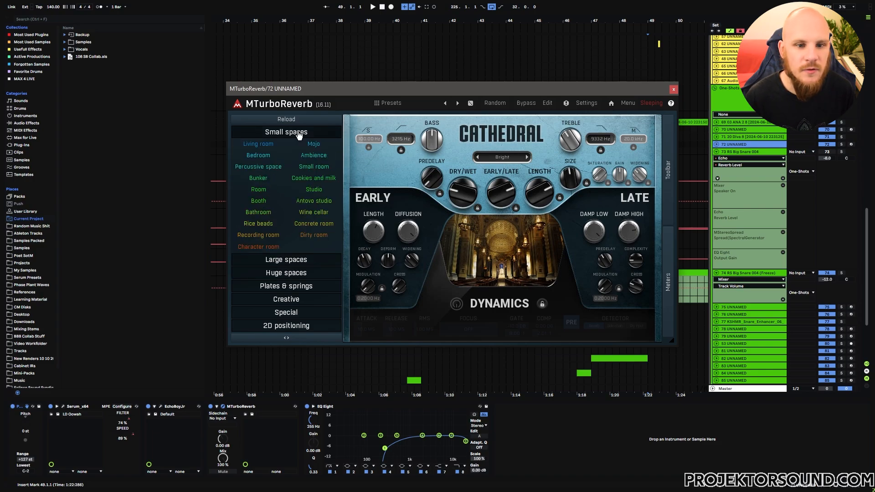
{"action": "left_click", "coordinate": [288, 273]}
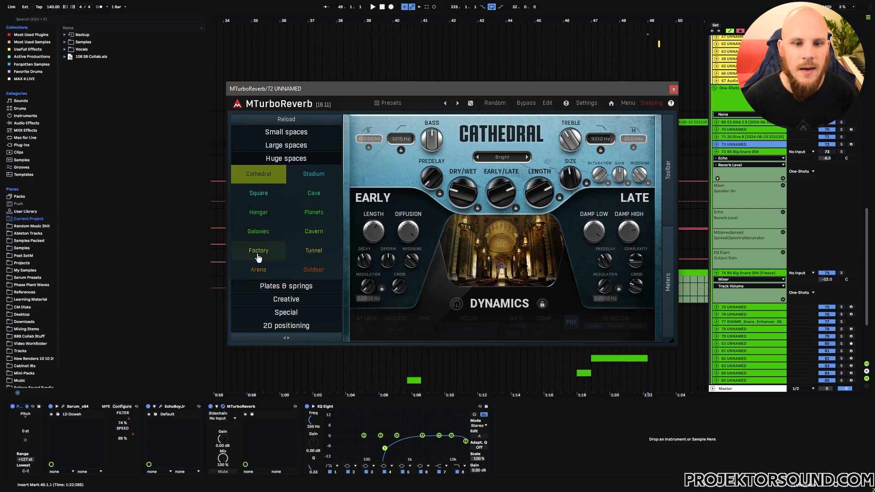
{"action": "left_click", "coordinate": [507, 159]}
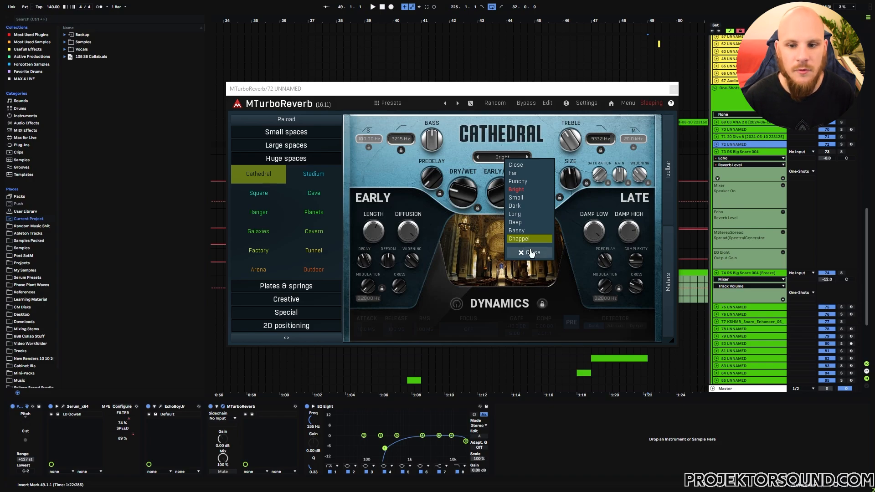
{"action": "left_click", "coordinate": [530, 252]}
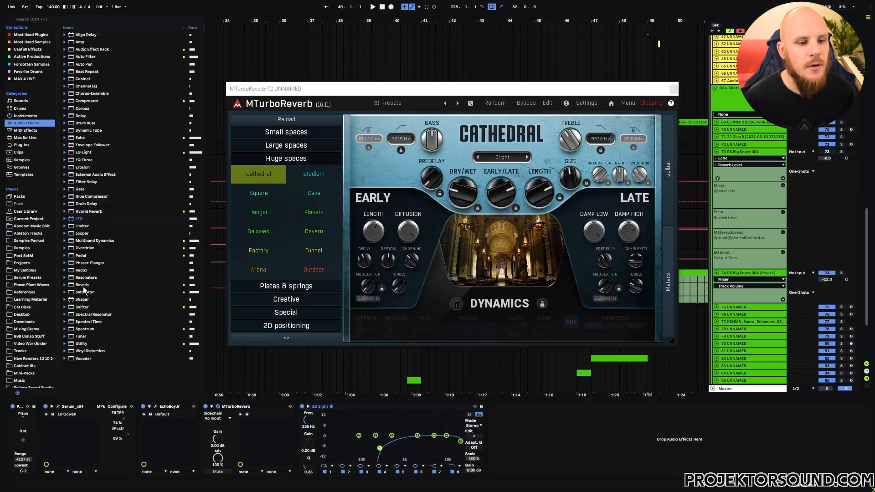
{"action": "left_click", "coordinate": [82, 285]}
{"action": "left_click_drag", "start_coordinate": [81, 286], "coordinate": [538, 440]}
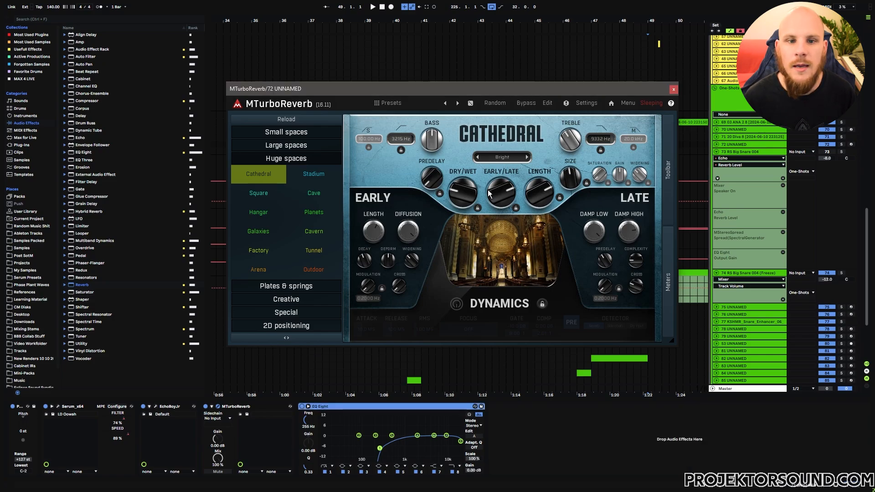
{"action": "key", "text": "Delete"}
Examine MTurboReverb's early reflection and LR 1 late reflection parameters in the edit view and return to the Cathedral view.
{"action": "left_click", "coordinate": [549, 104]}
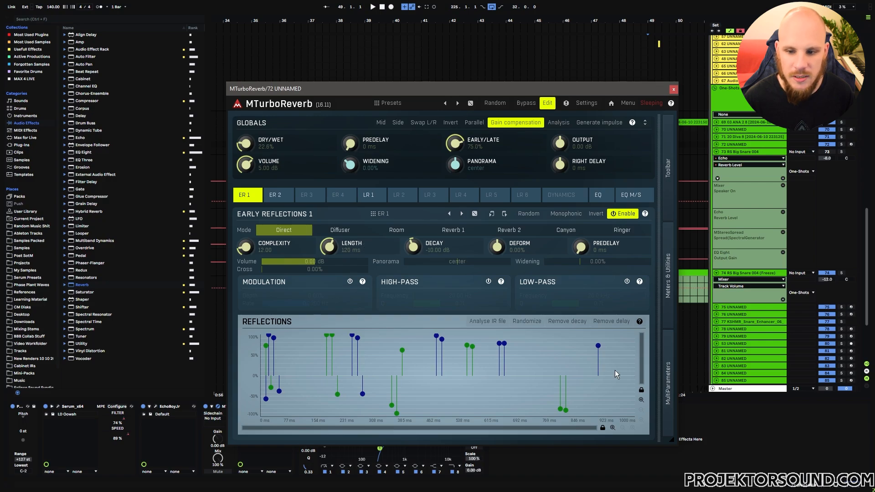
{"action": "left_click", "coordinate": [368, 196]}
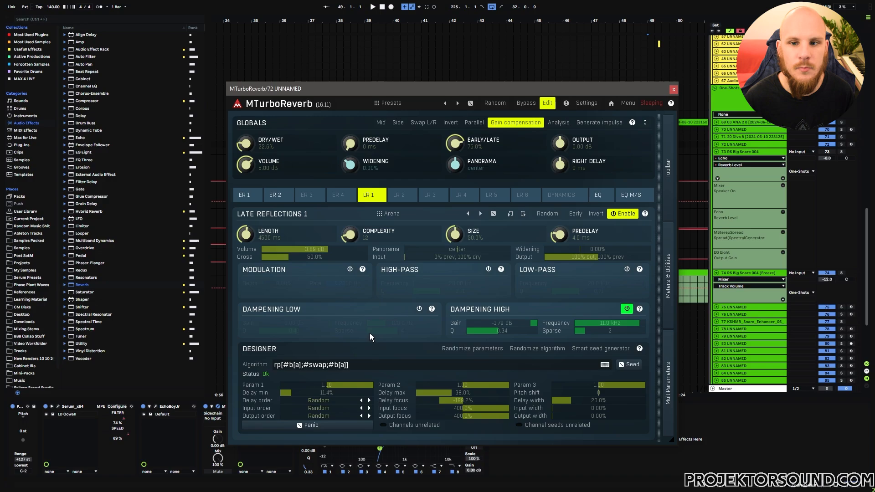
{"action": "left_click", "coordinate": [549, 105]}
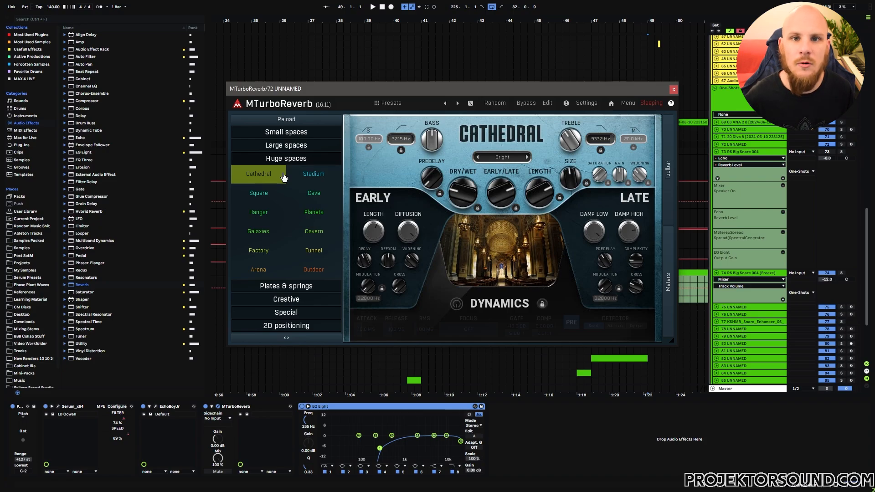
Browse MTurboReverb's preset categories, from small, large and huge spaces to Plates & springs, Creative, Special and 2D positioning.
{"action": "left_click", "coordinate": [291, 133]}
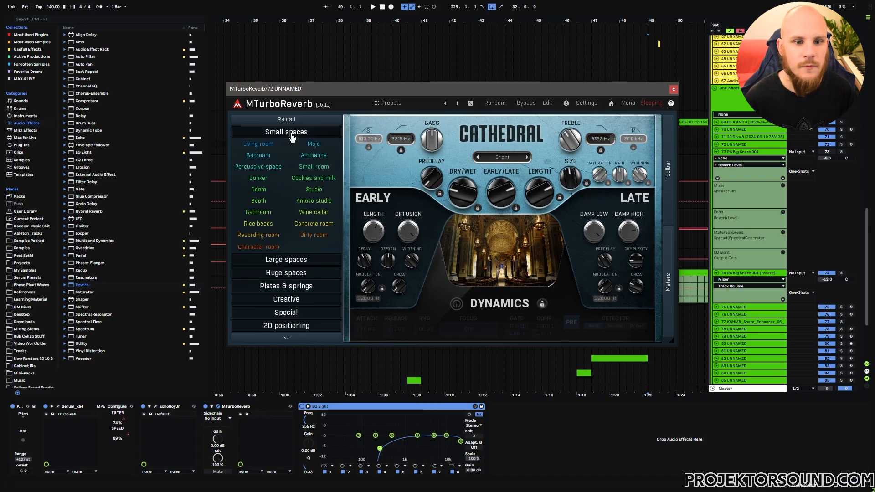
{"action": "left_click", "coordinate": [290, 260]}
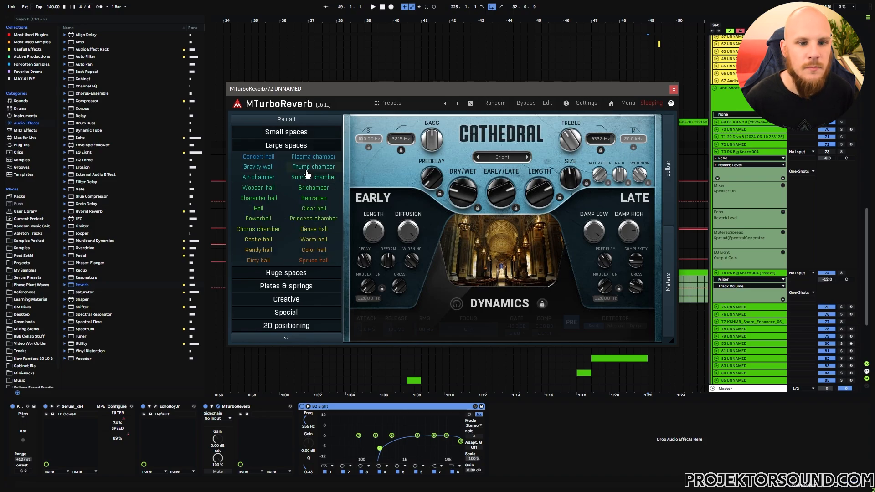
{"action": "left_click", "coordinate": [280, 273]}
{"action": "left_click", "coordinate": [291, 146]}
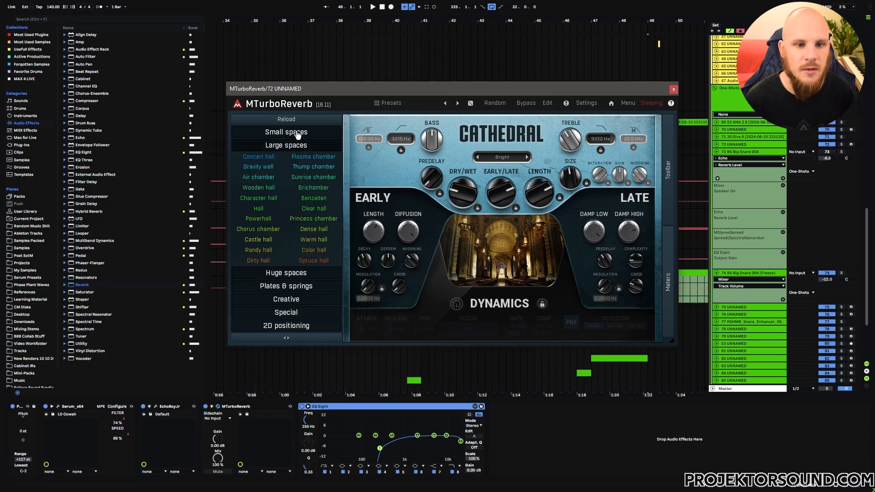
{"action": "left_click", "coordinate": [297, 133]}
{"action": "left_click", "coordinate": [290, 268]}
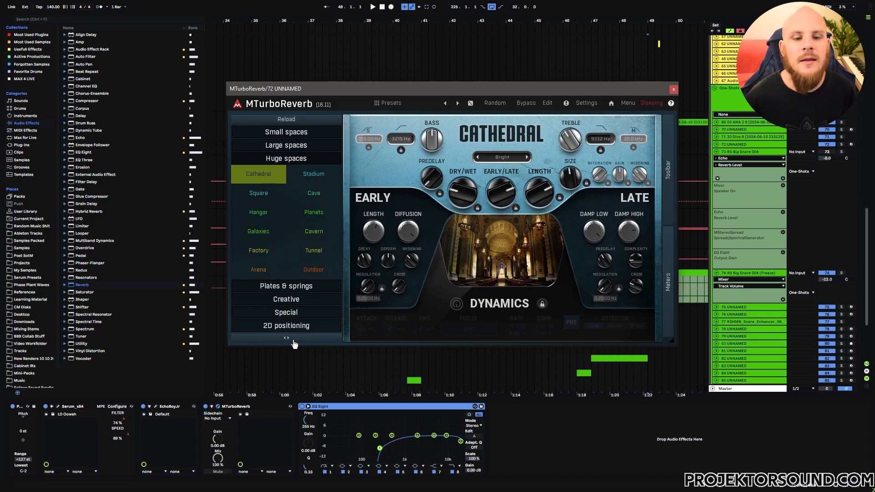
{"action": "left_click", "coordinate": [296, 291]}
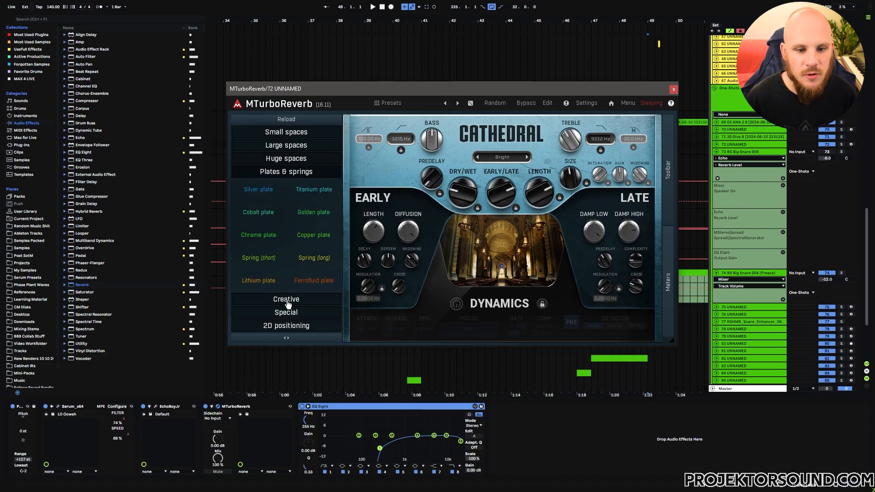
{"action": "left_click", "coordinate": [297, 300]}
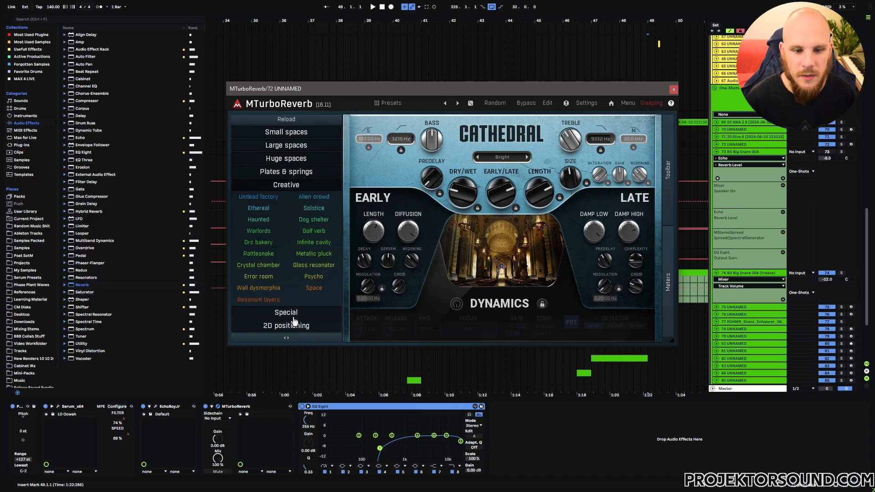
{"action": "left_click", "coordinate": [299, 312]}
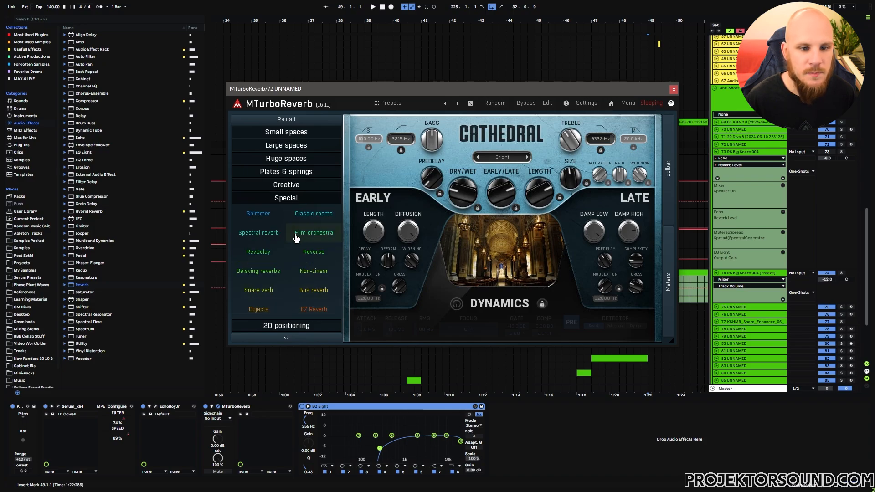
{"action": "left_click", "coordinate": [296, 325]}
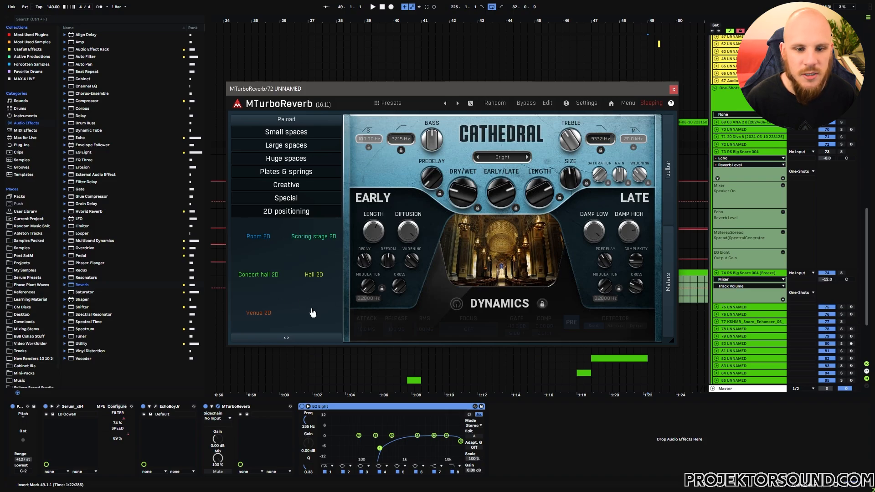
{"action": "left_click", "coordinate": [312, 310]}
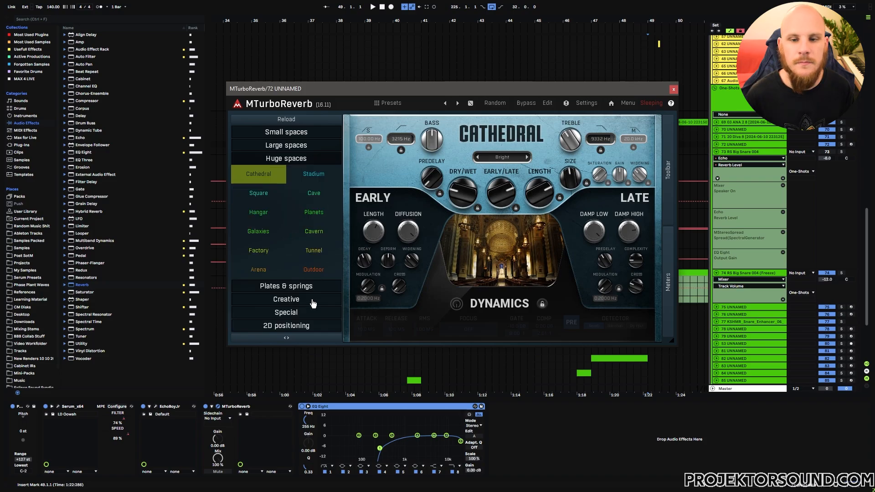